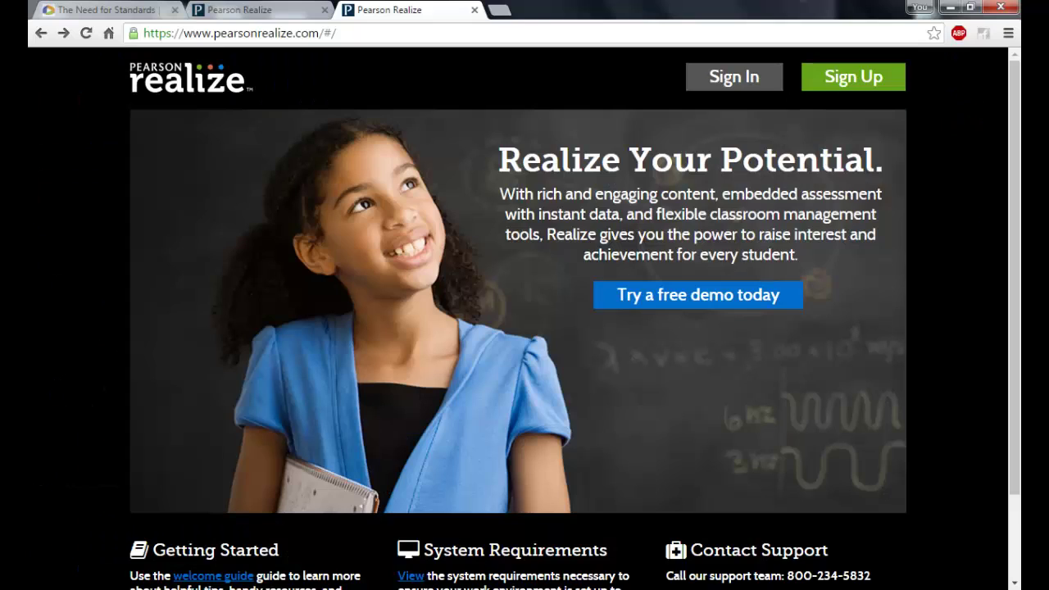
{"action": "left_click", "coordinate": [374, 34]}
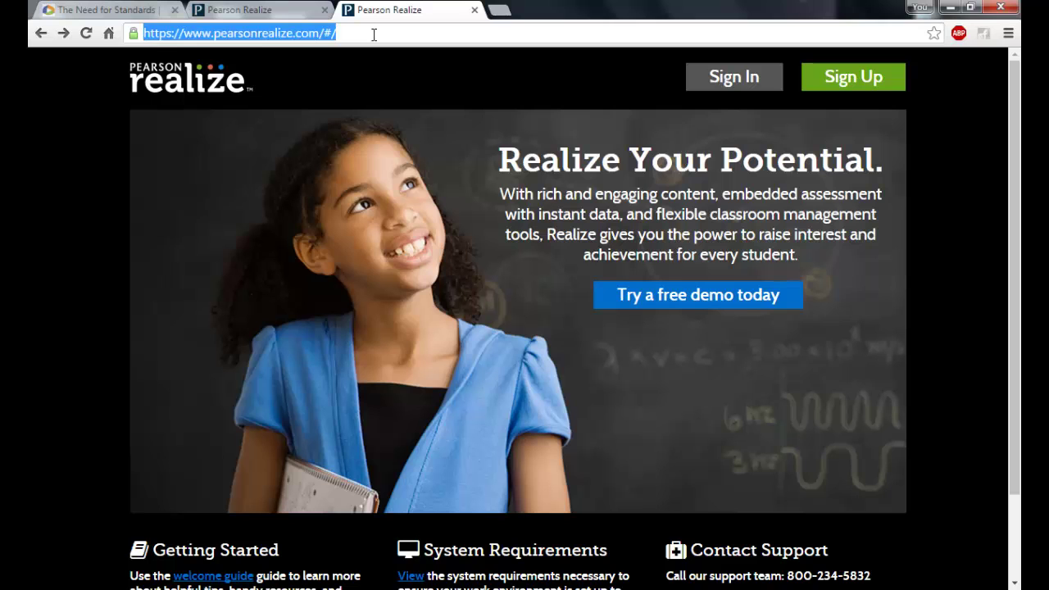
{"action": "left_click", "coordinate": [373, 35]}
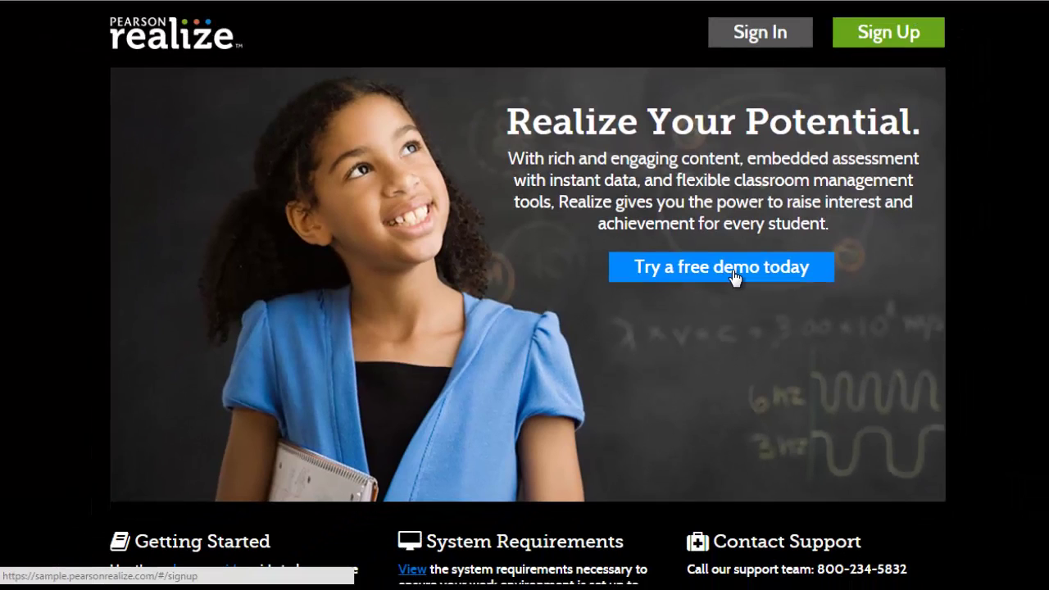
- Sign up for a free demo account with an e-mail, password and Nebraska Realize Demo School
{"action": "left_click", "coordinate": [734, 272]}
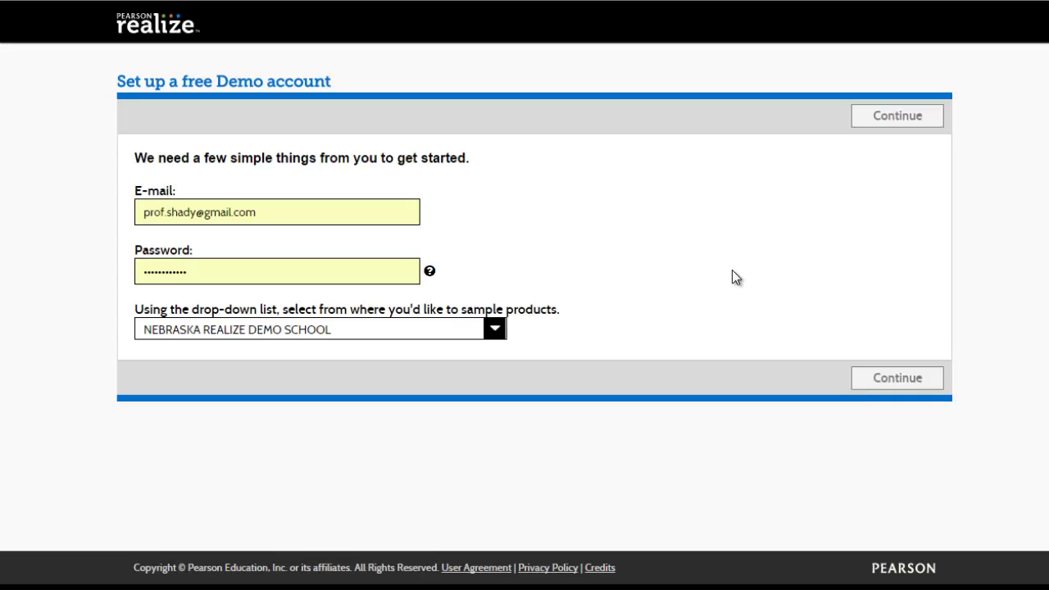
{"action": "left_click", "coordinate": [273, 211]}
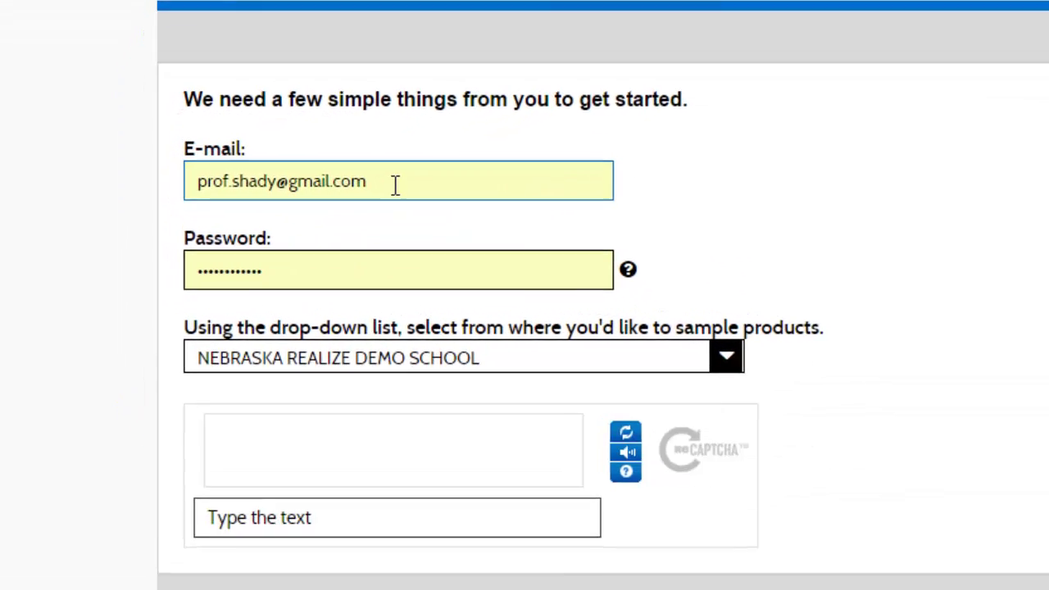
{"action": "left_click", "coordinate": [353, 272]}
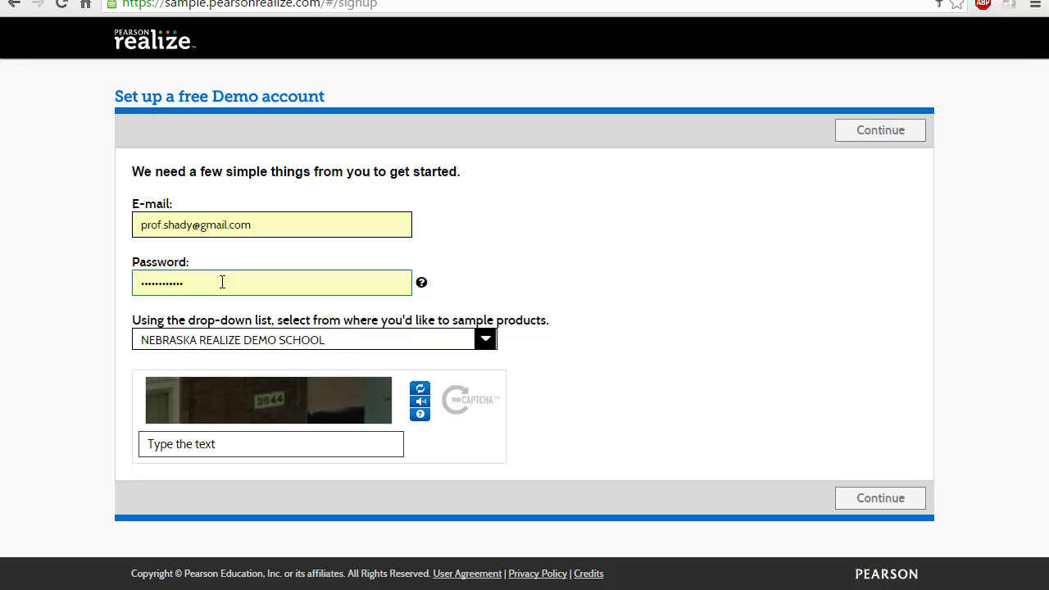
{"action": "key", "text": "Tab"}
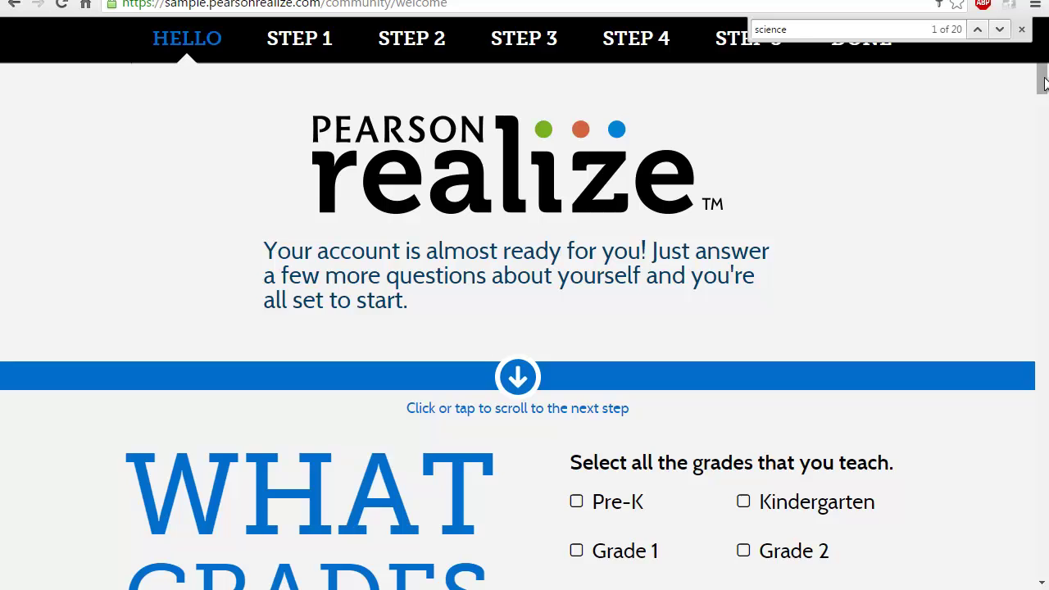
- Dismiss the search bar and tick Grade 8 and Grade 7 as grades taught
{"action": "mouse_move", "coordinate": [1044, 82]}
{"action": "left_mouse_down"}
{"action": "mouse_move", "coordinate": [1044, 92]}
{"action": "mouse_move", "coordinate": [1044, 82]}
{"action": "left_mouse_up"}
{"action": "left_click", "coordinate": [1023, 29]}
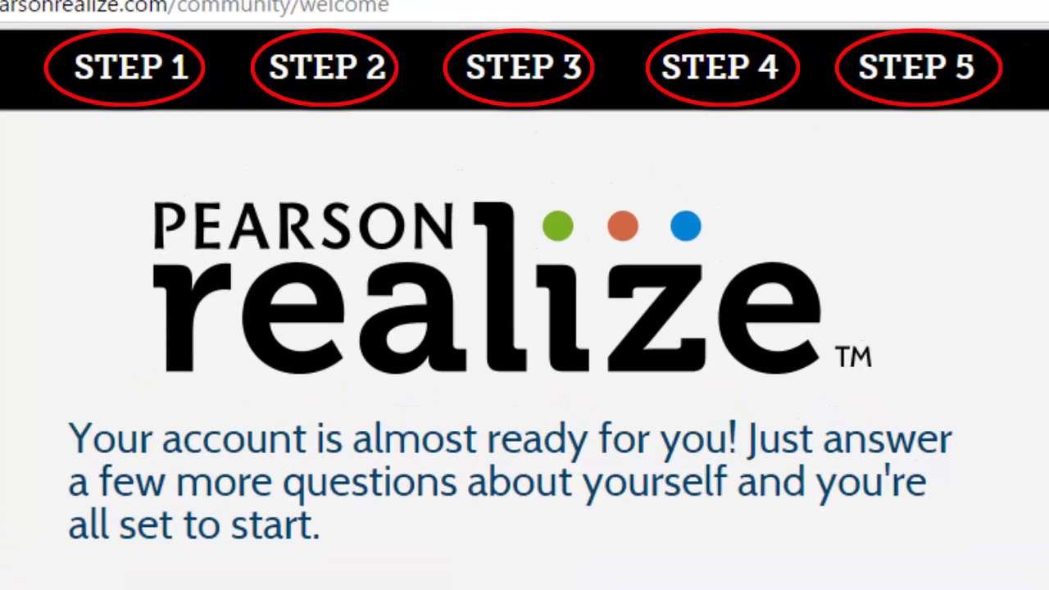
{"action": "scroll", "coordinate": [1045, 92], "scroll_direction": "down", "scroll_amount": 2}
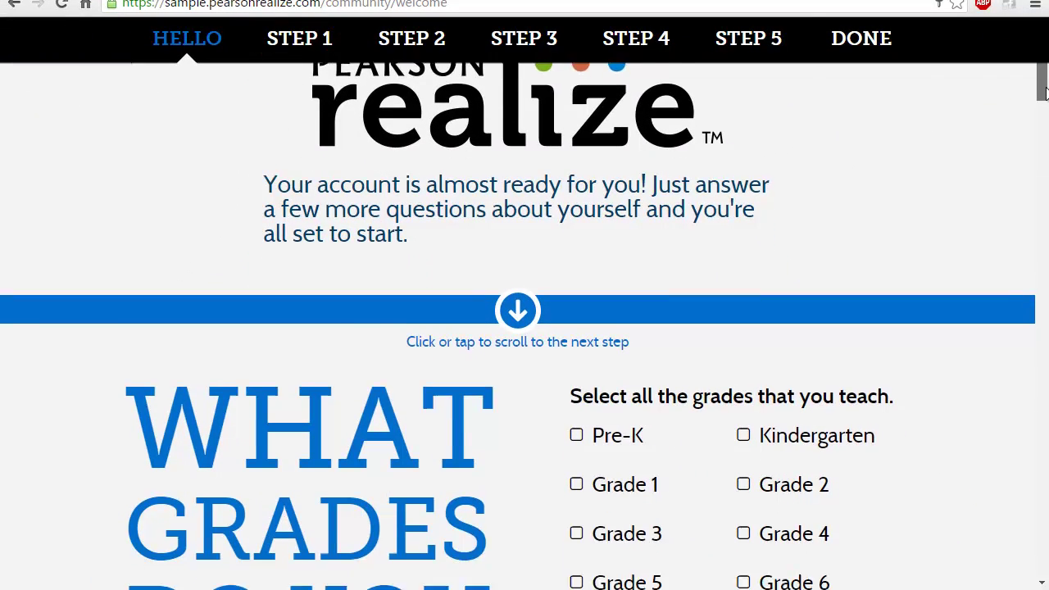
{"action": "left_click_drag", "start_coordinate": [1045, 92], "coordinate": [1045, 119]}
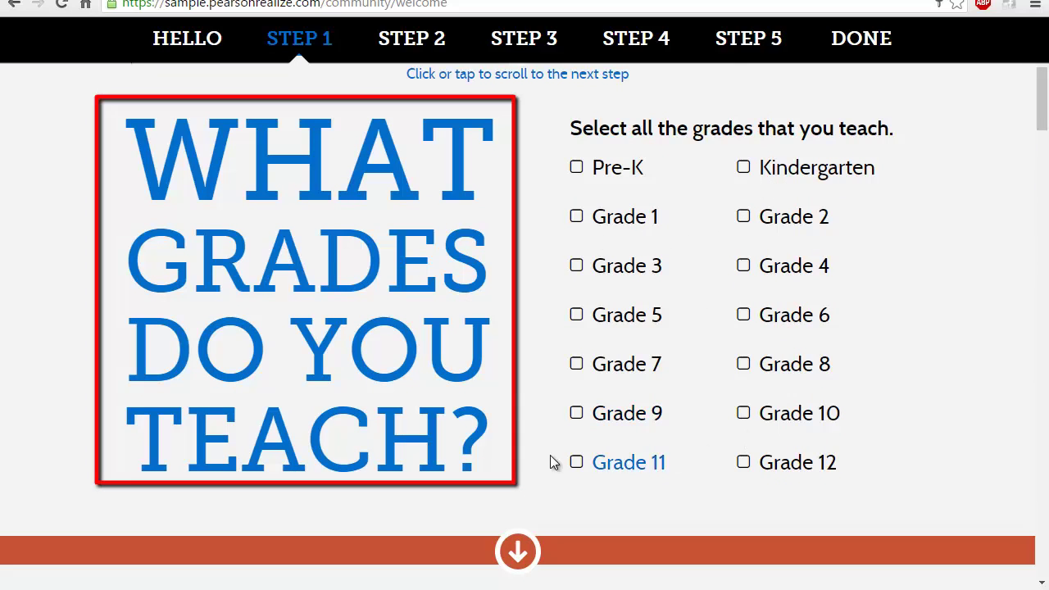
{"action": "left_click", "coordinate": [745, 366]}
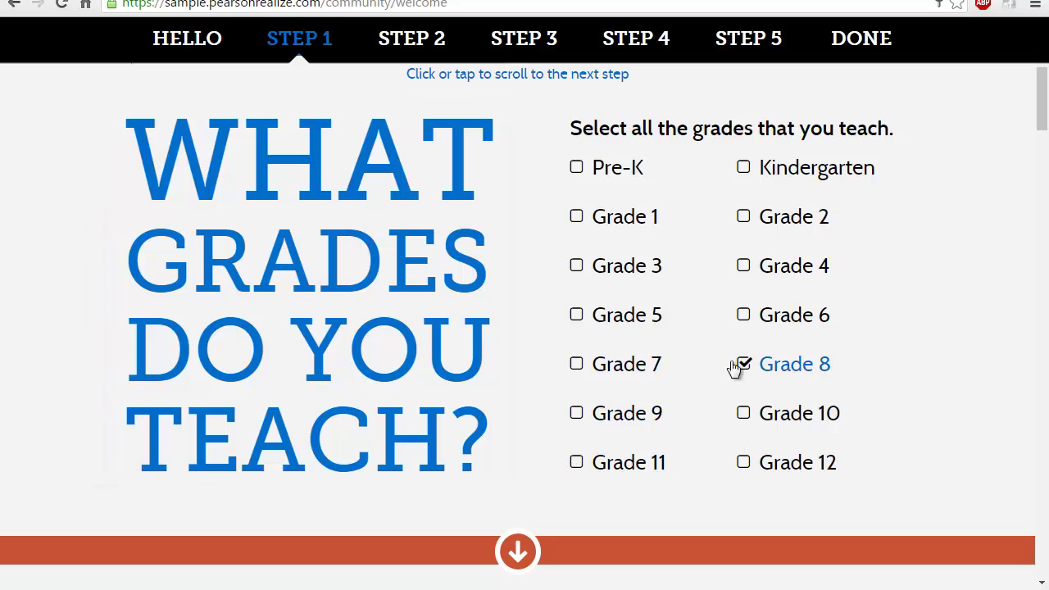
{"action": "left_click", "coordinate": [577, 368]}
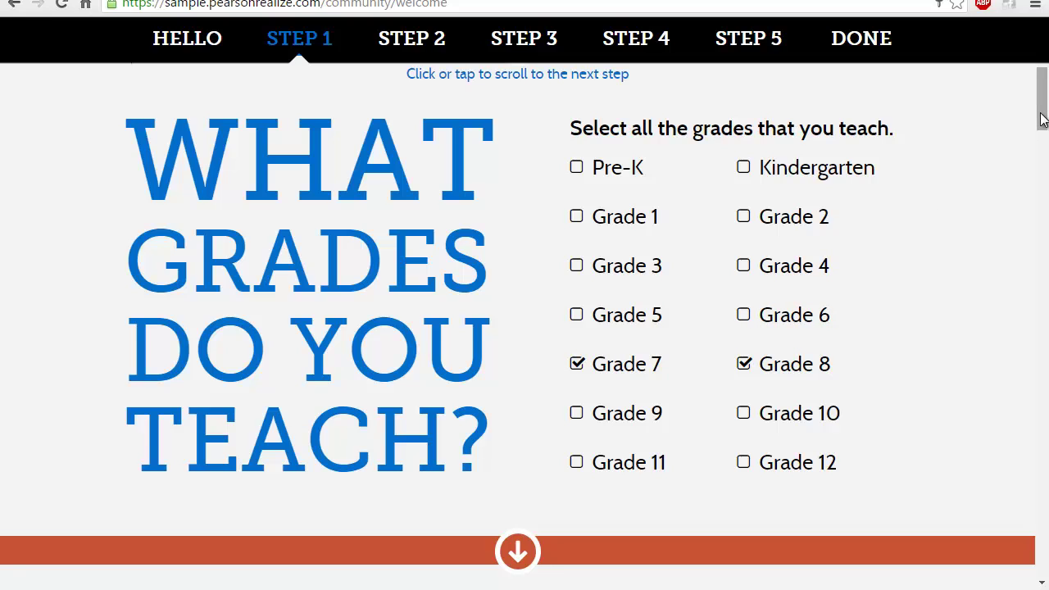
{"action": "left_click_drag", "start_coordinate": [1042, 118], "coordinate": [1044, 173]}
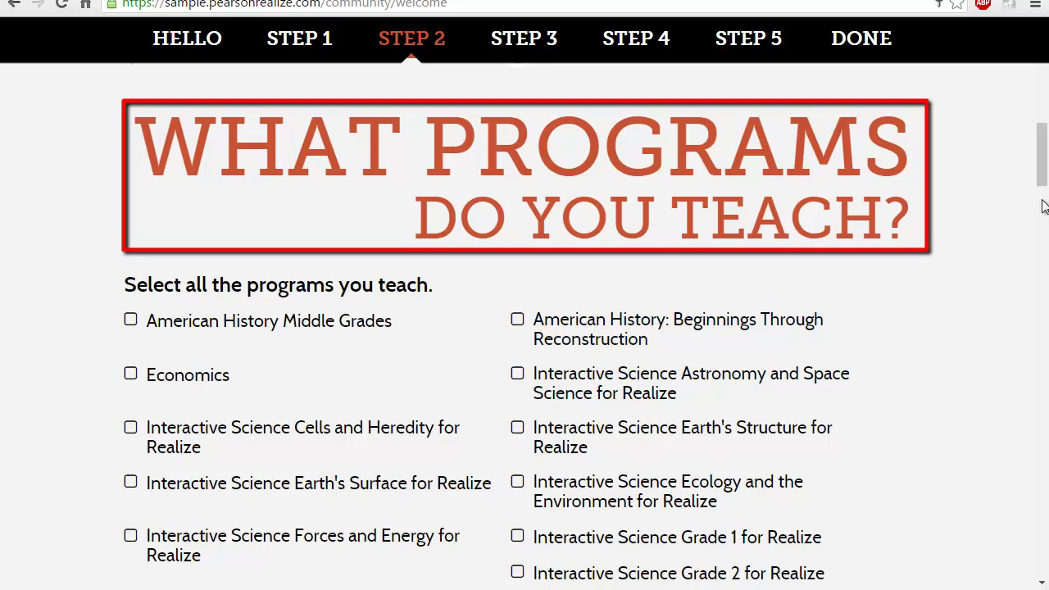
- Find 'science' in the list and tick Earth's Structure, Ecology, Human Body Systems, Science and Technology
{"action": "scroll", "coordinate": [1044, 180], "scroll_direction": "down", "scroll_amount": 2}
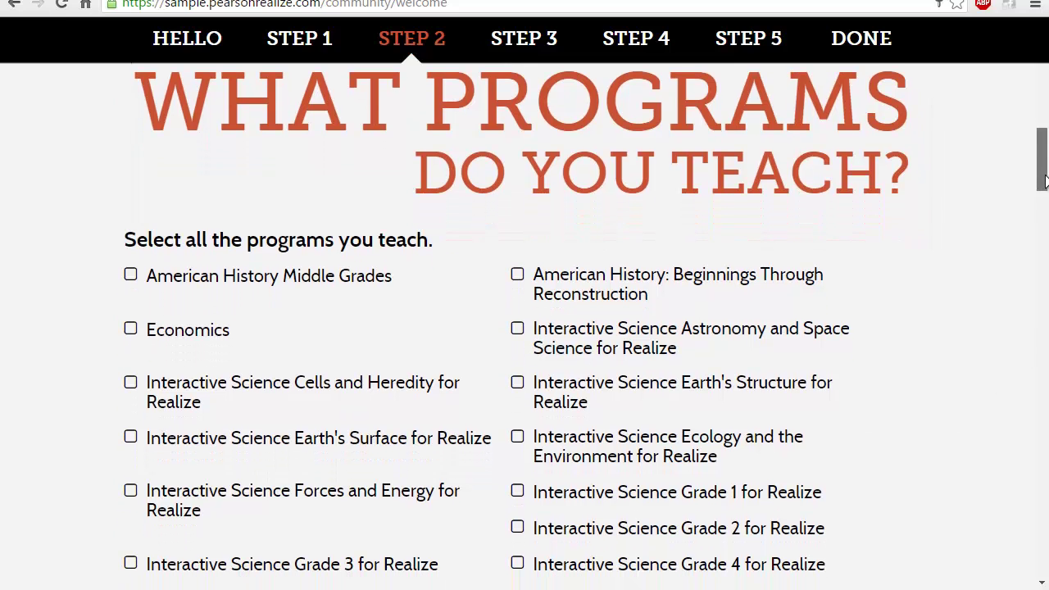
{"action": "mouse_move", "coordinate": [1044, 180]}
{"action": "left_mouse_down"}
{"action": "mouse_move", "coordinate": [1044, 190]}
{"action": "mouse_move", "coordinate": [1044, 177]}
{"action": "left_mouse_up"}
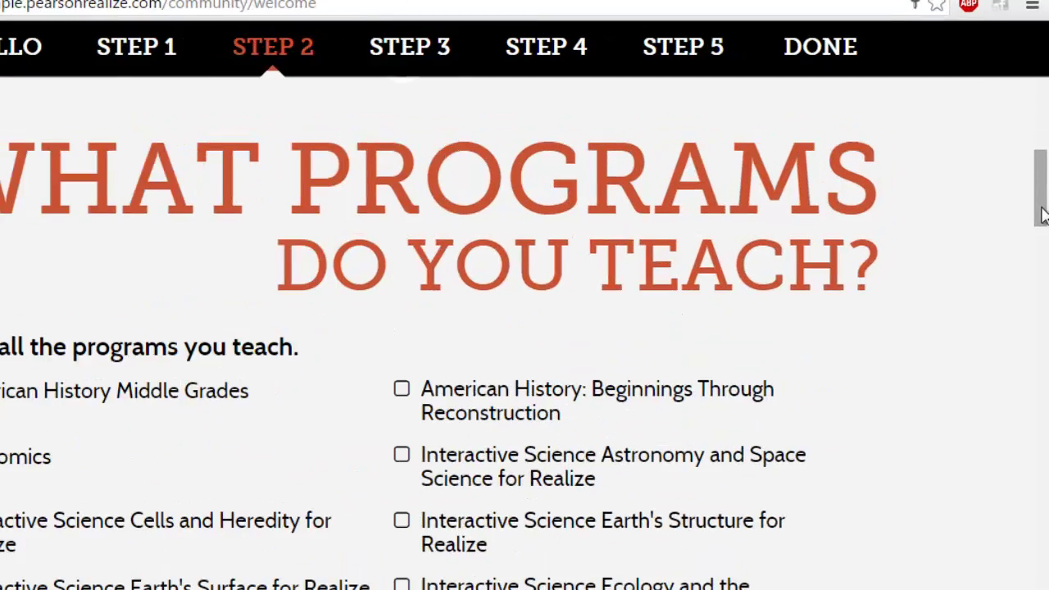
{"action": "key", "text": "ctrl+f"}
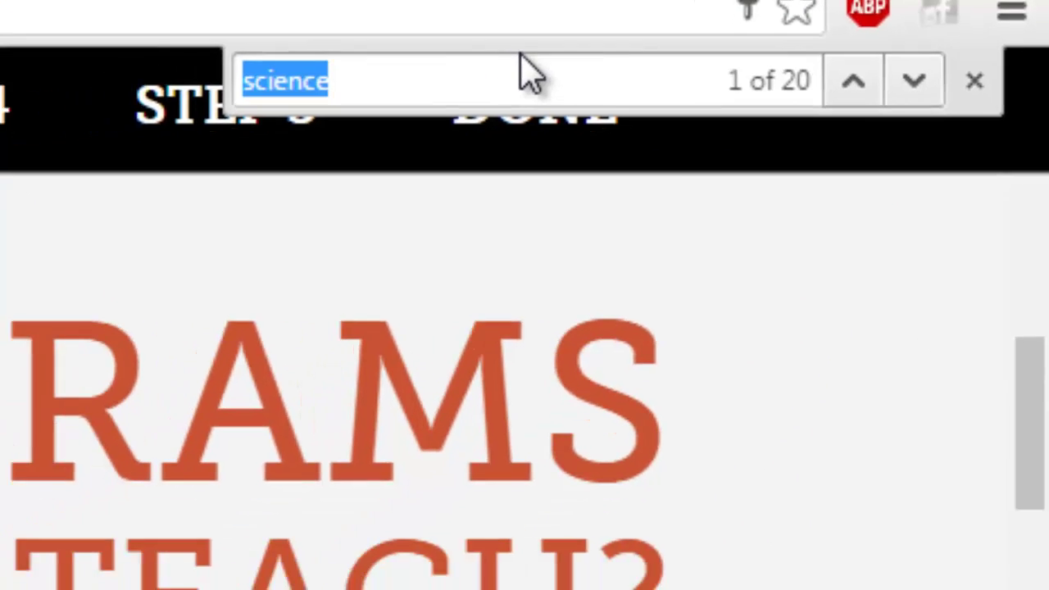
{"action": "type", "text": "s"}
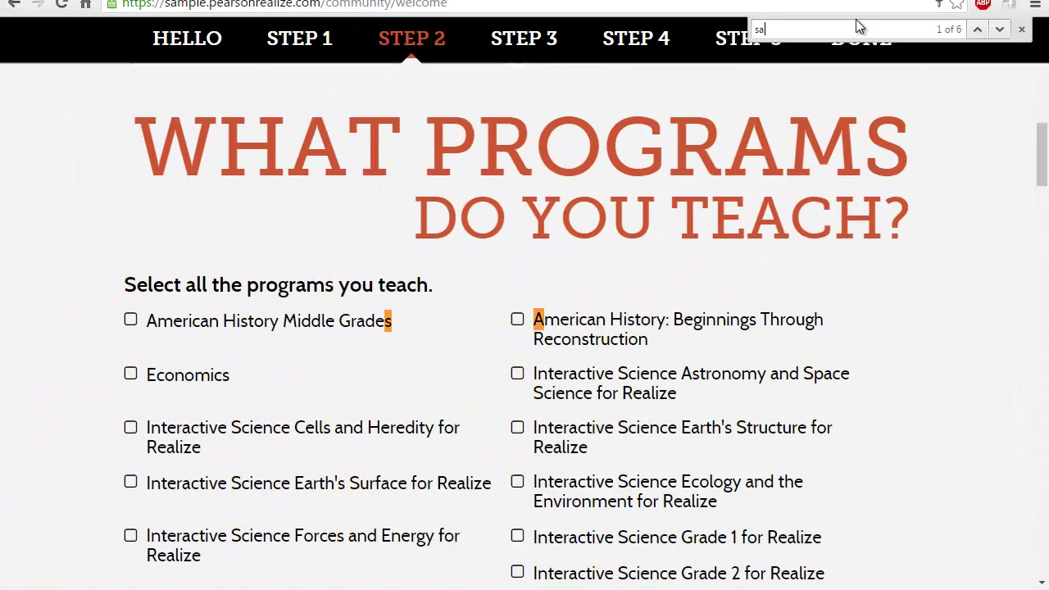
{"action": "type", "text": "cience"}
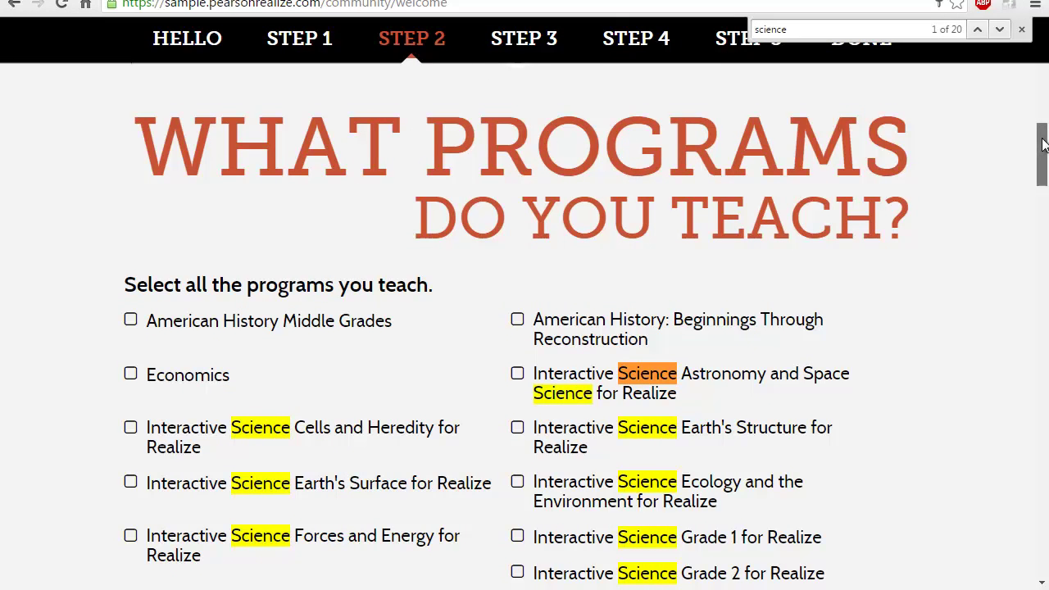
{"action": "left_click_drag", "start_coordinate": [1044, 145], "coordinate": [1043, 179]}
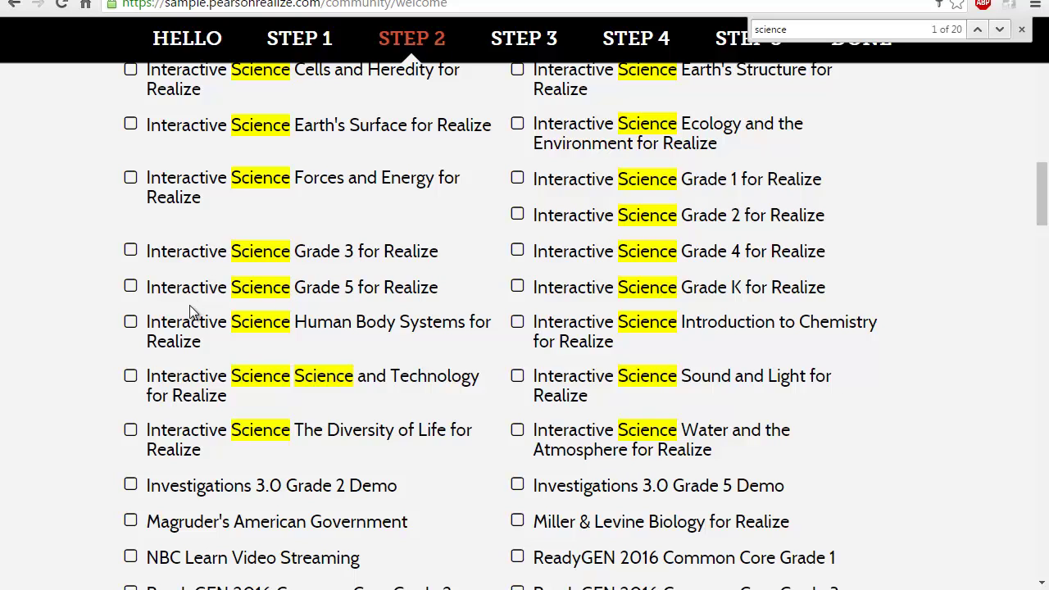
{"action": "left_click_drag", "start_coordinate": [1043, 218], "coordinate": [1043, 209]}
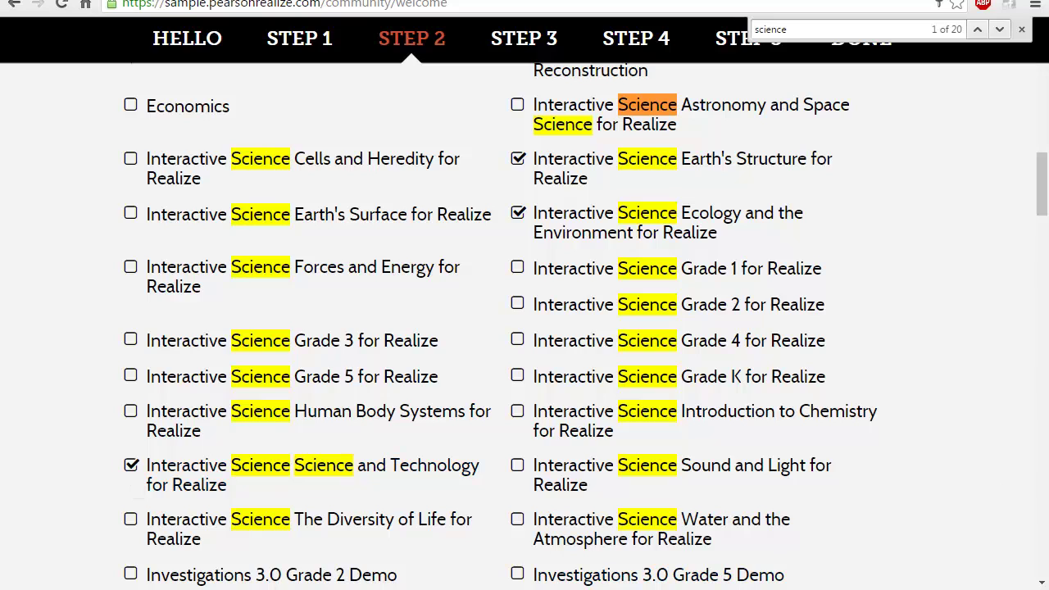
{"action": "left_click", "coordinate": [131, 410]}
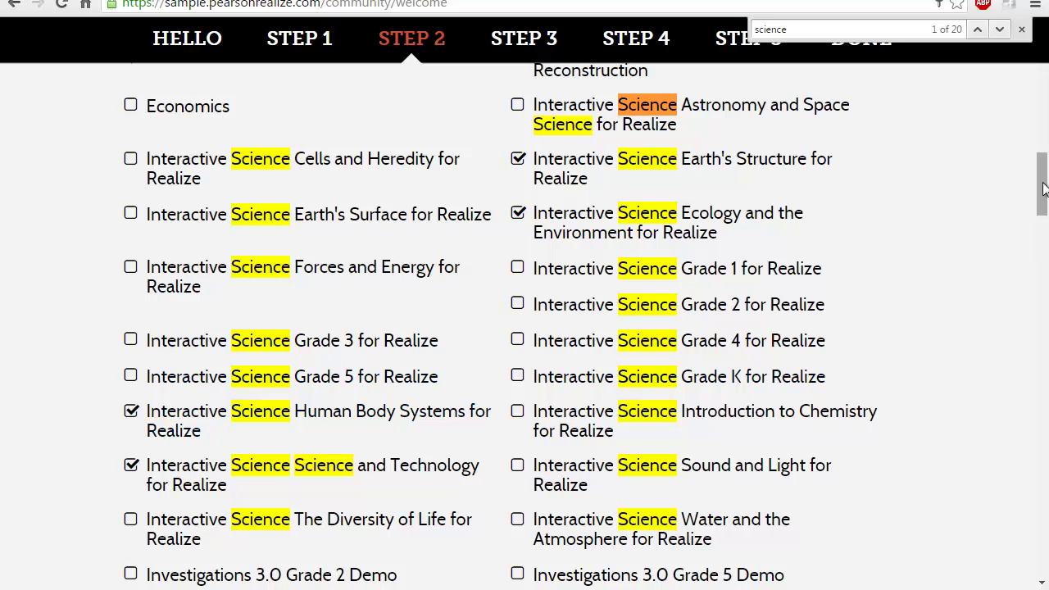
{"action": "left_click_drag", "start_coordinate": [1043, 188], "coordinate": [1043, 352]}
- Type the teacher's full name into the display-name field students will see
{"action": "left_click", "coordinate": [690, 253]}
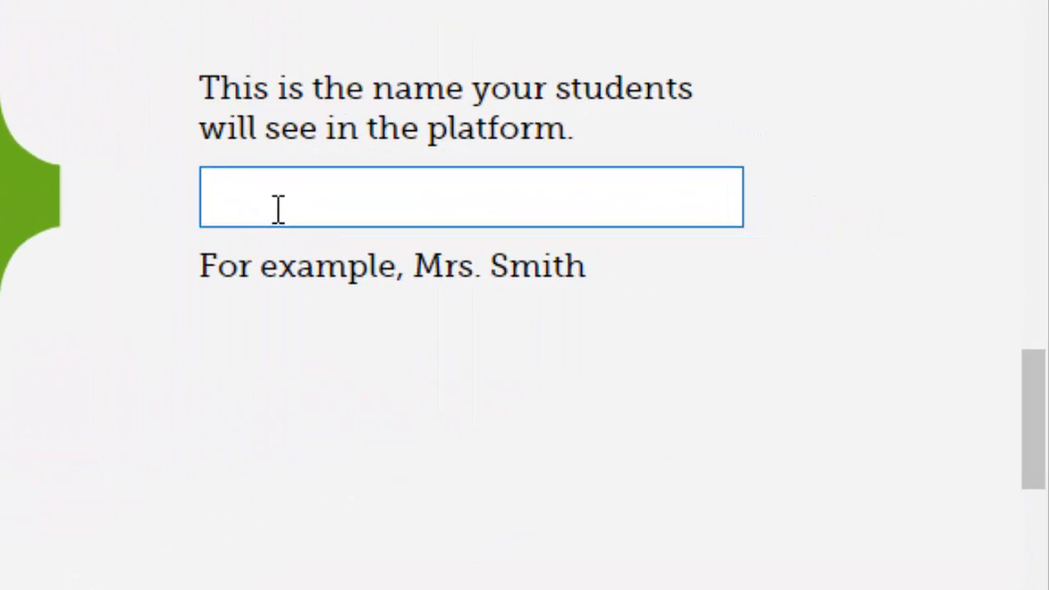
{"action": "type", "text": "shad"}
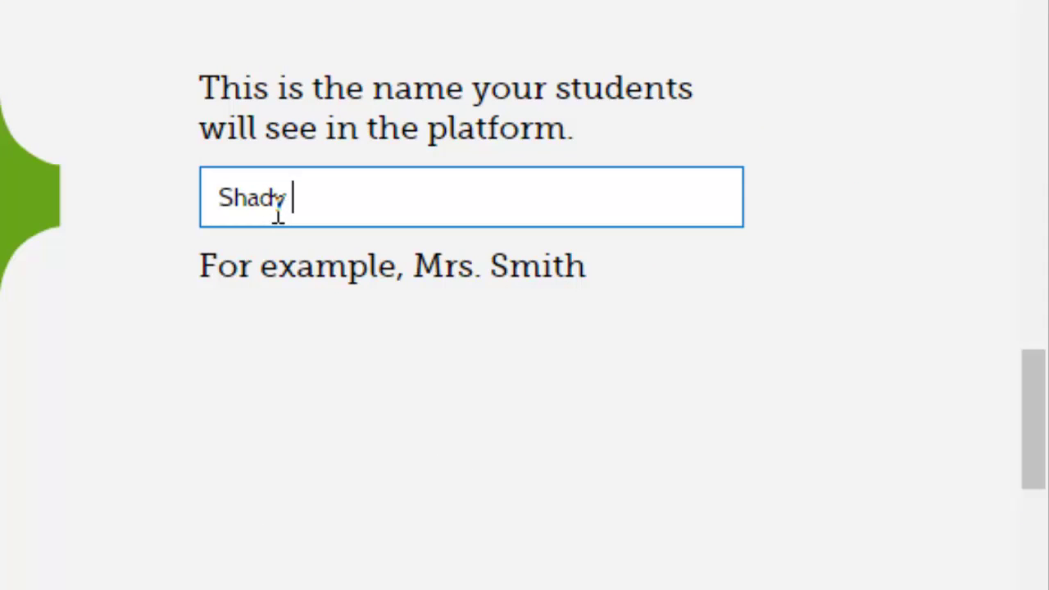
{"action": "type", "text": "Elkassas"}
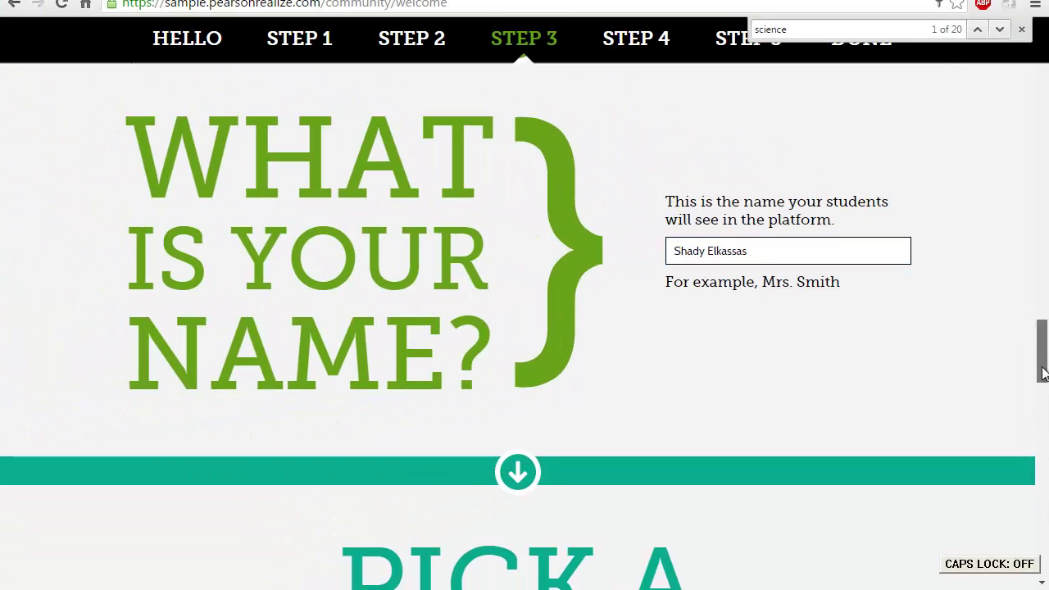
{"action": "left_click_drag", "start_coordinate": [1039, 333], "coordinate": [1021, 421]}
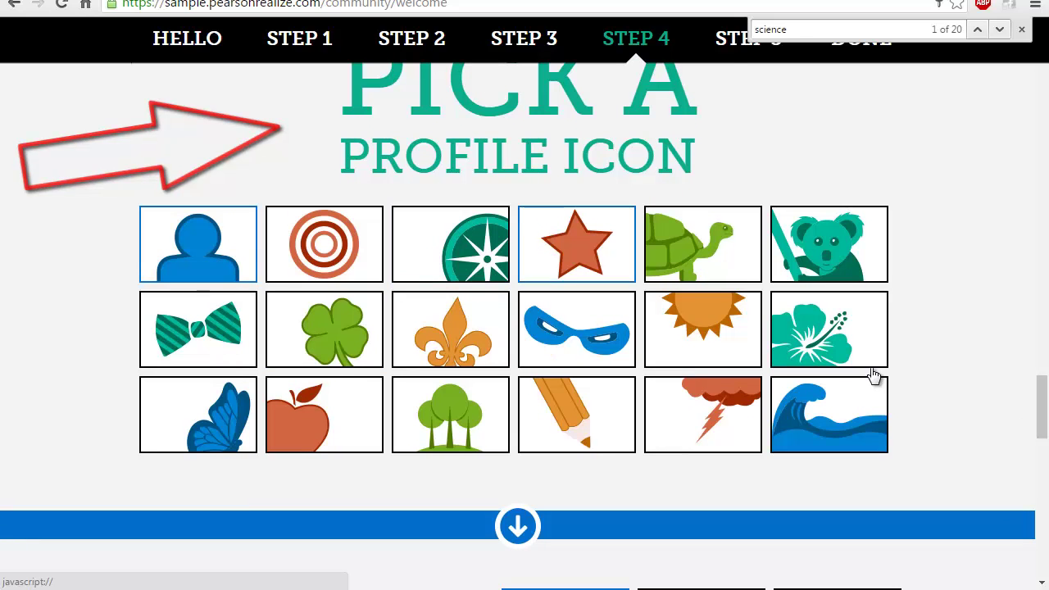
{"action": "left_click_drag", "start_coordinate": [1041, 403], "coordinate": [1042, 484]}
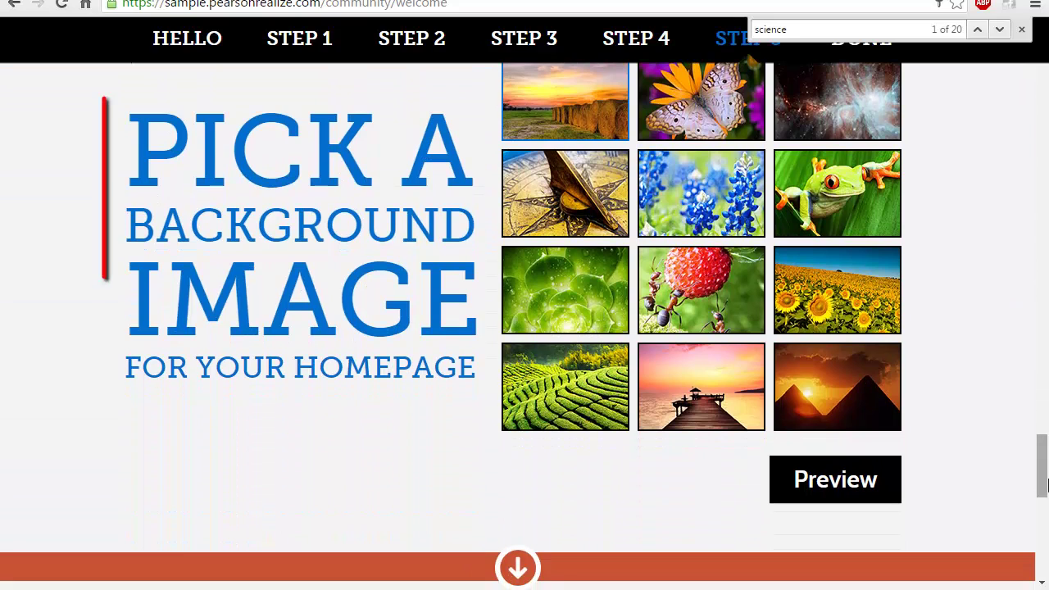
- Preview the homepage with the sunset hay-bale background, then close the preview
{"action": "left_click", "coordinate": [1022, 31]}
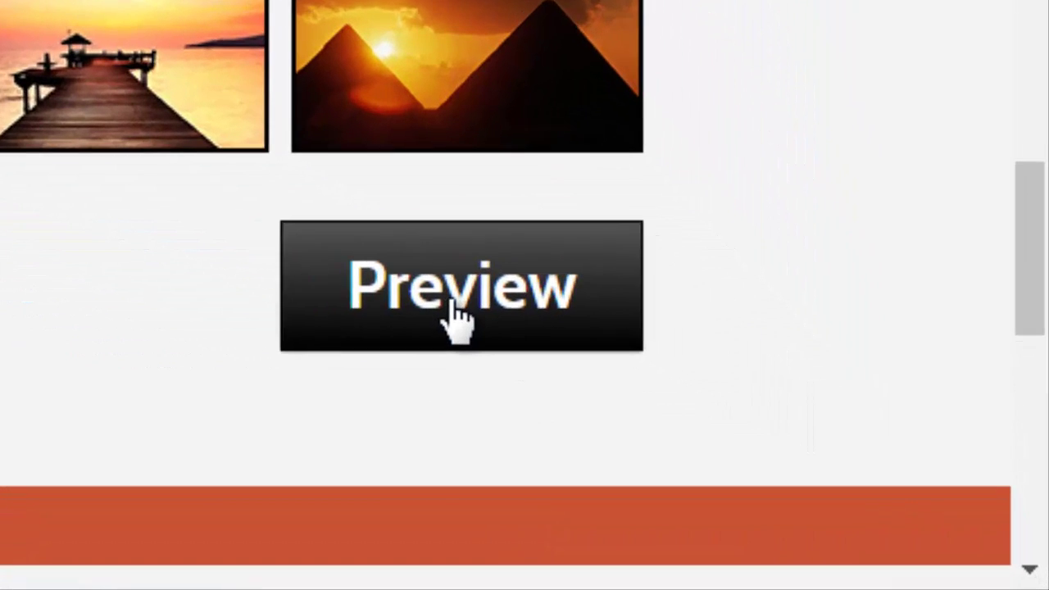
{"action": "left_click", "coordinate": [443, 309]}
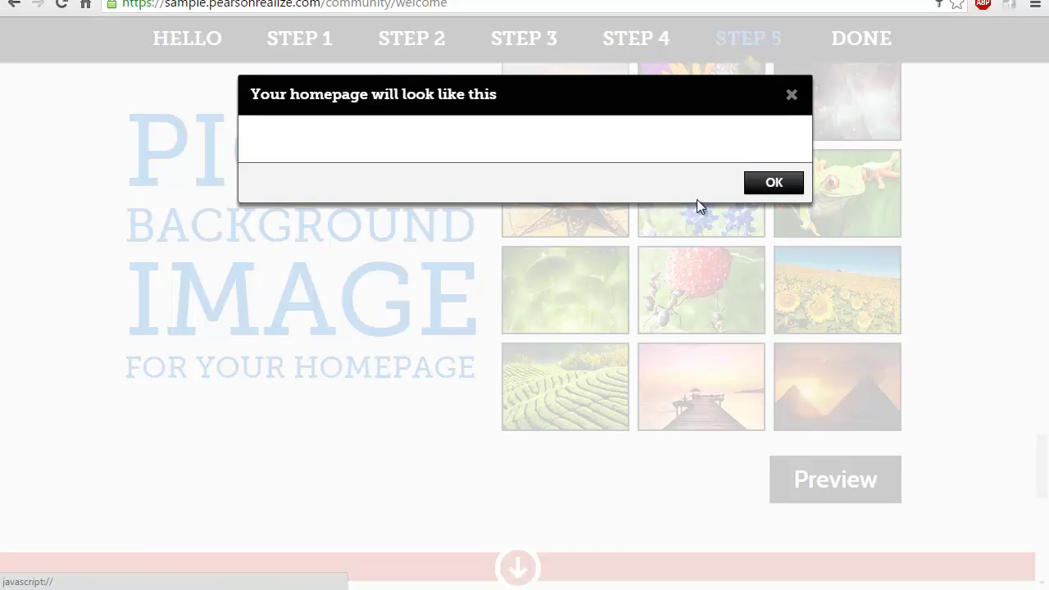
{"action": "left_click", "coordinate": [762, 197]}
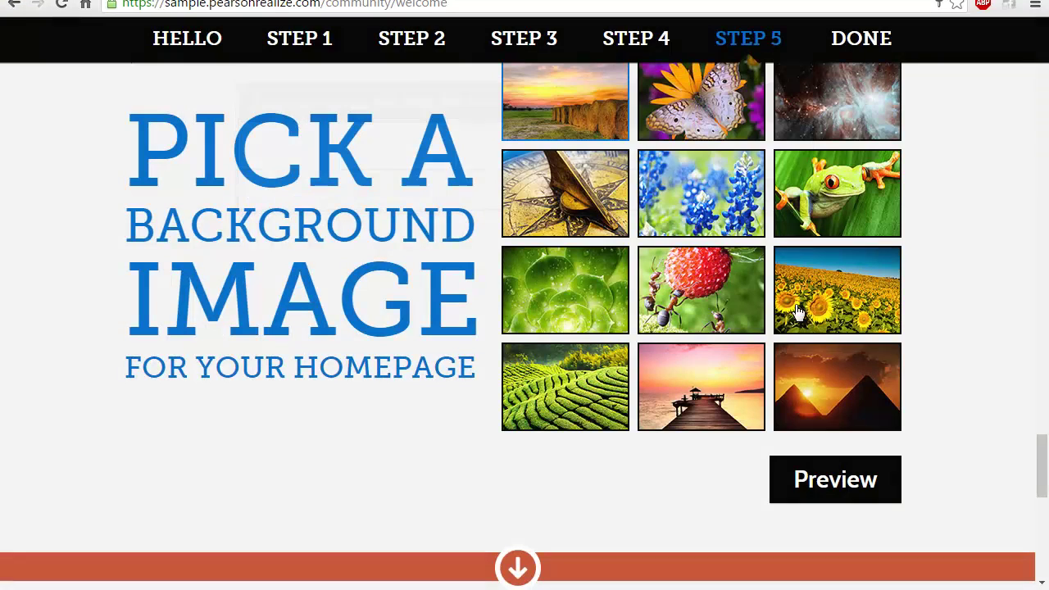
{"action": "left_click", "coordinate": [834, 479]}
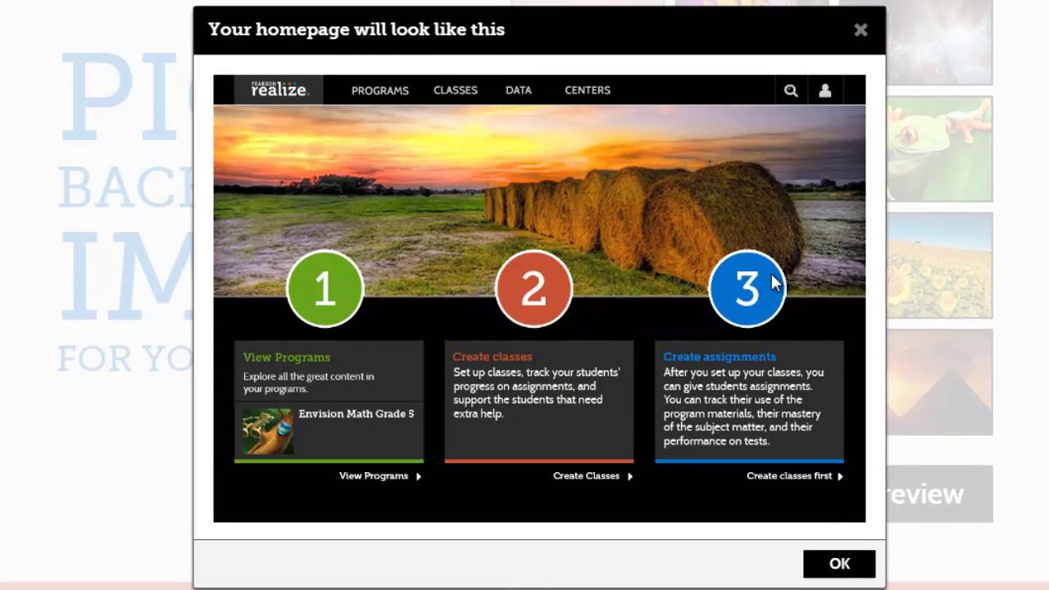
{"action": "left_click", "coordinate": [861, 35]}
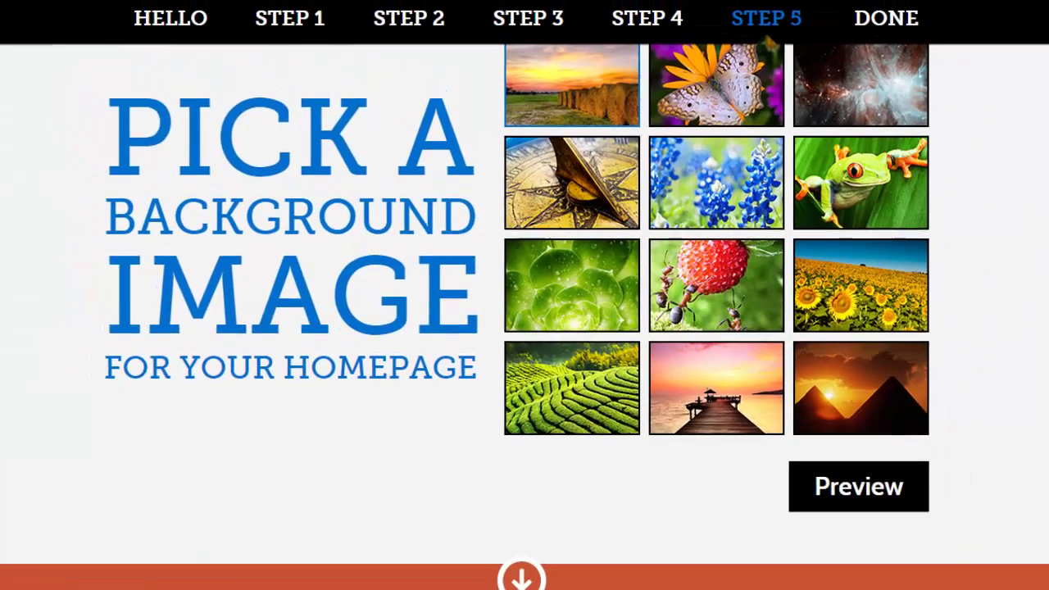
{"action": "scroll", "coordinate": [1045, 492], "scroll_direction": "down", "scroll_amount": 2}
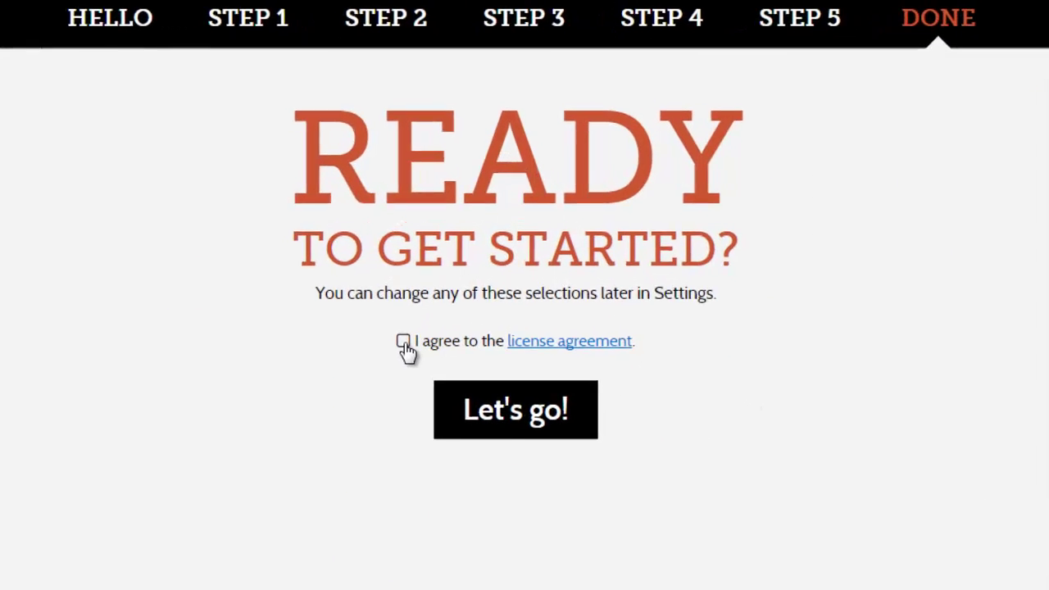
- Accept the license agreement and finish with Let's go! to reach the home page
{"action": "left_click", "coordinate": [366, 404]}
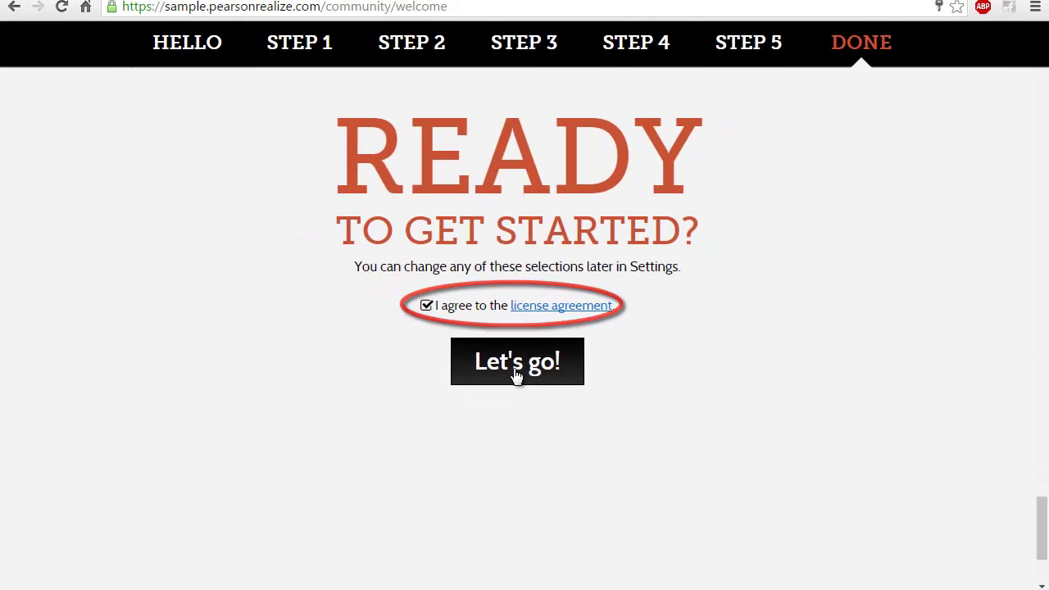
{"action": "left_click", "coordinate": [515, 373]}
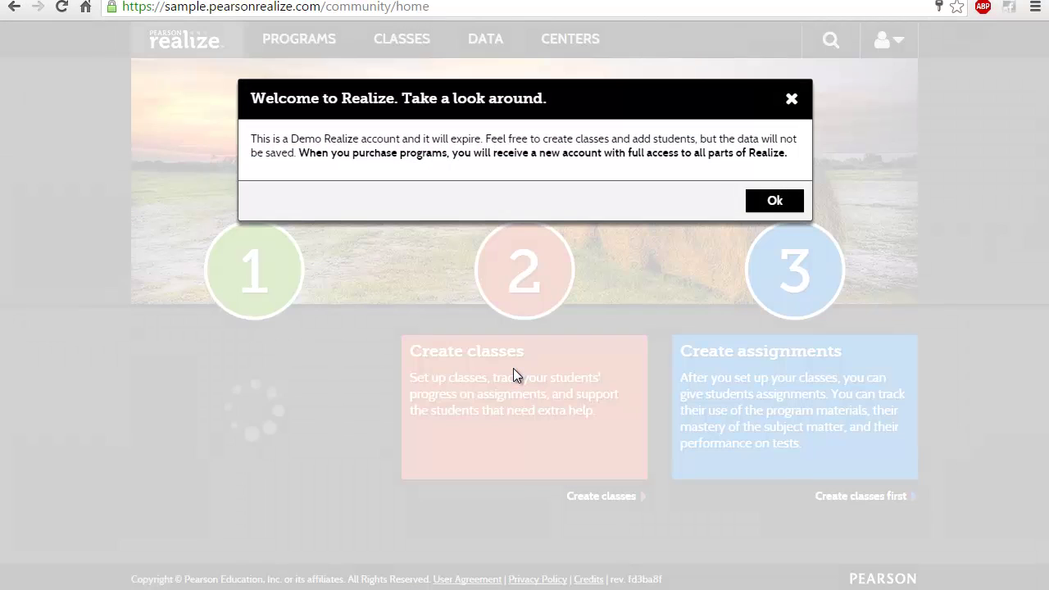